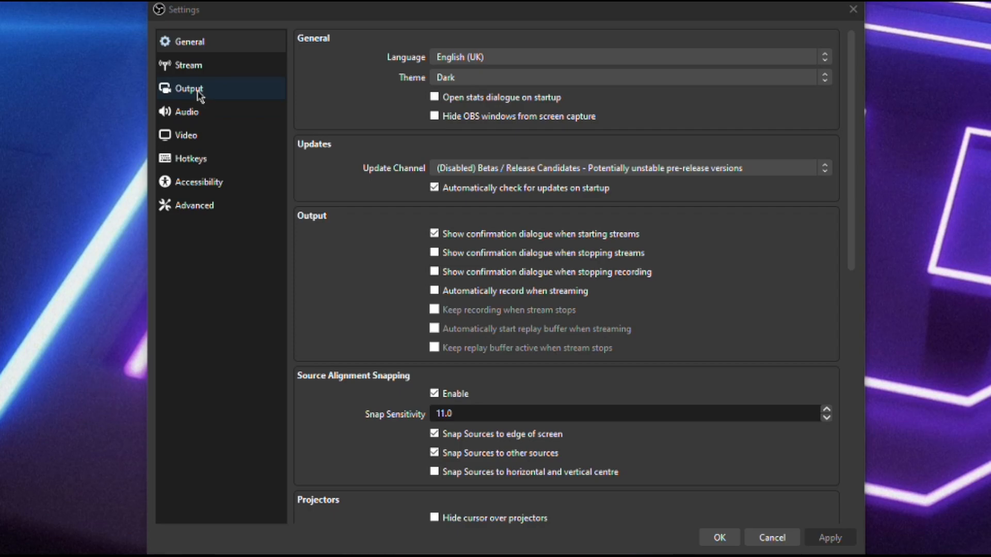
Show the Video page (1920x1080 base, 1280x720 output, 60 FPS) and reposition the Settings window
left_click(204, 142)
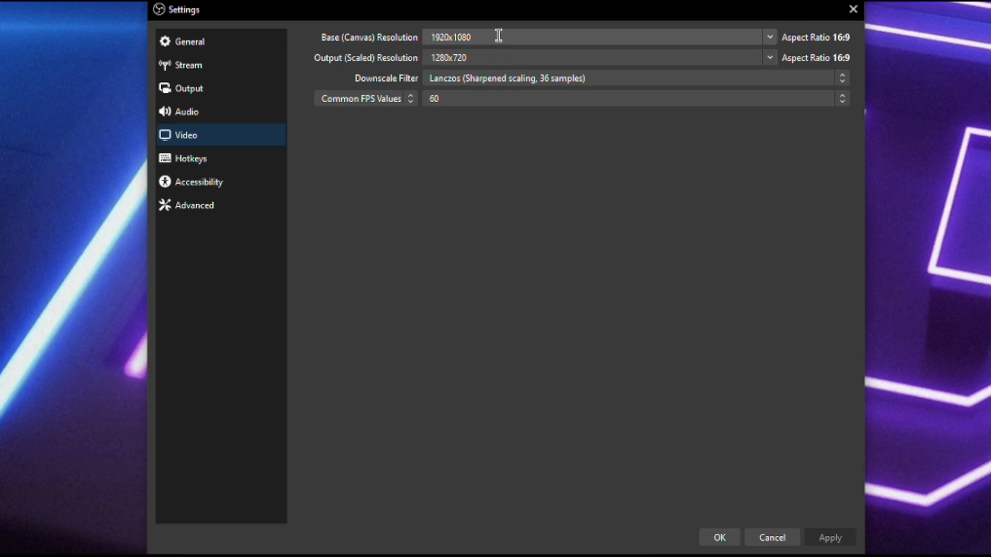
left_click_drag(519, 16, 533, 68)
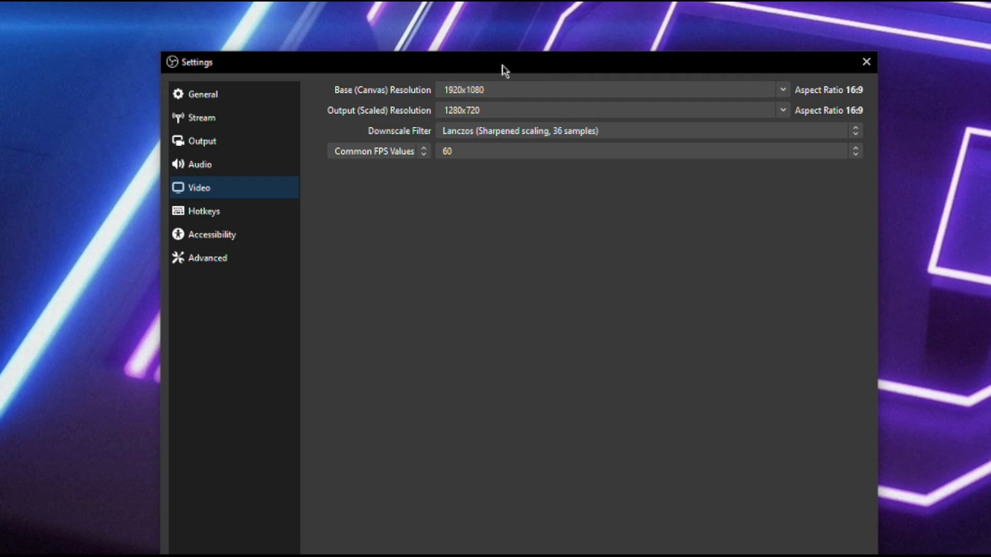
left_click_drag(502, 65, 513, 336)
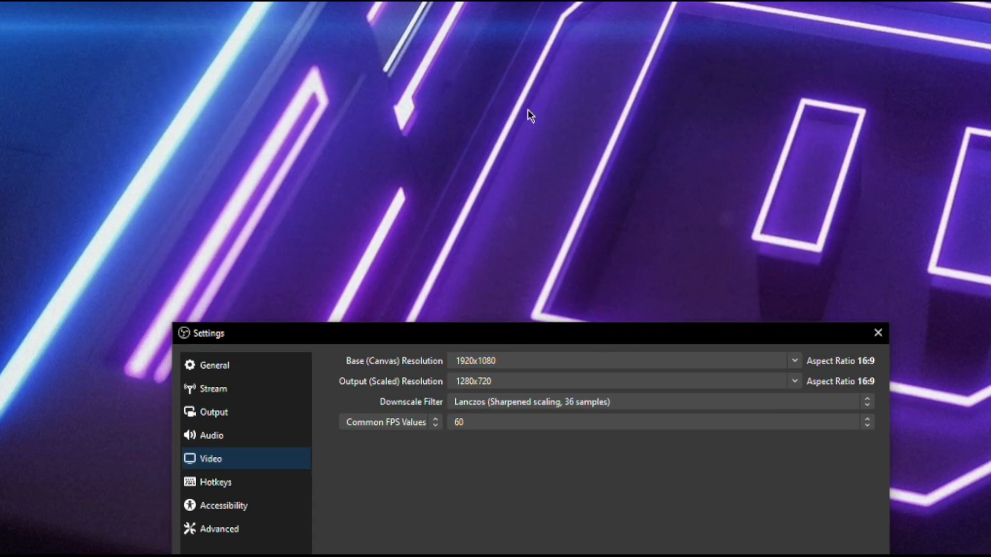
left_click_drag(598, 345, 580, 25)
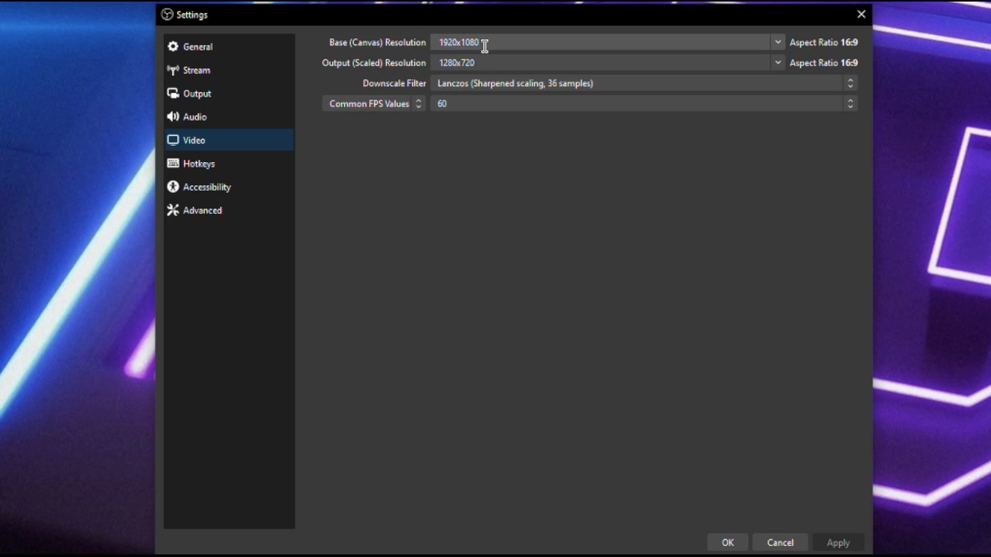
left_click(777, 42)
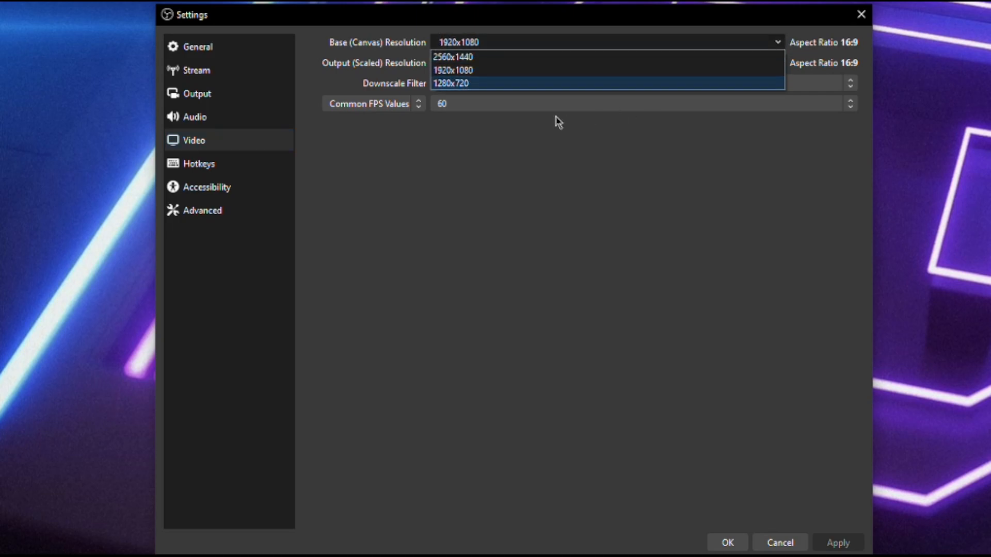
left_click(480, 83)
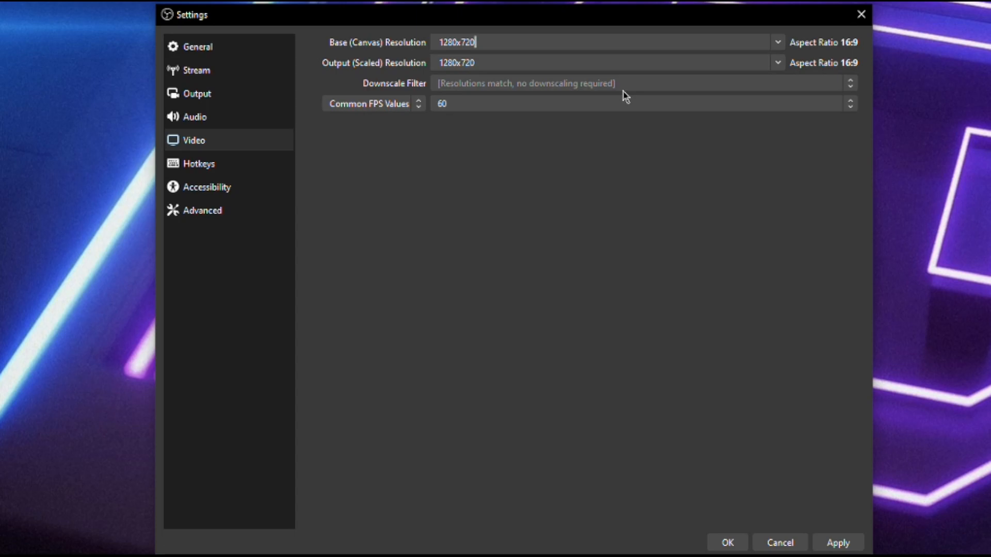
left_click(779, 41)
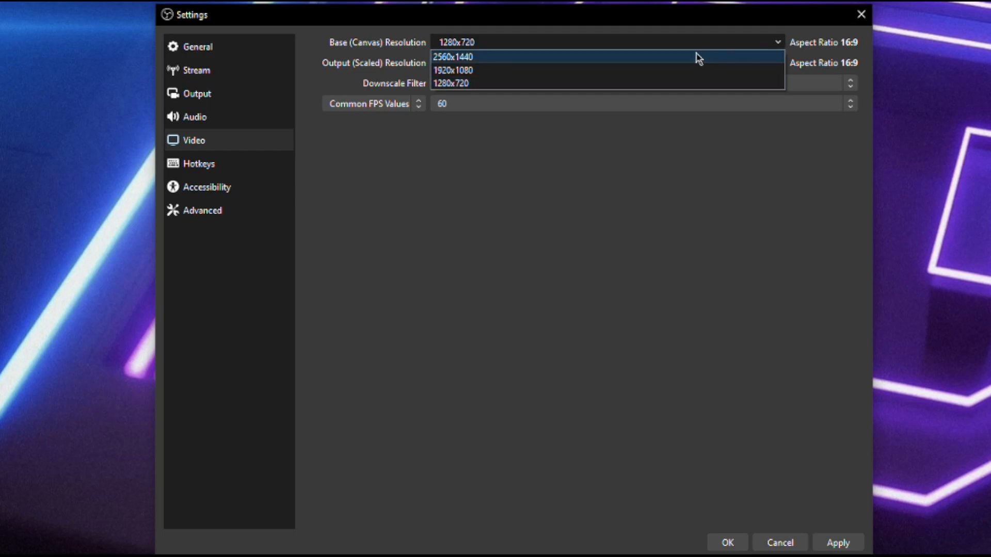
left_click(589, 75)
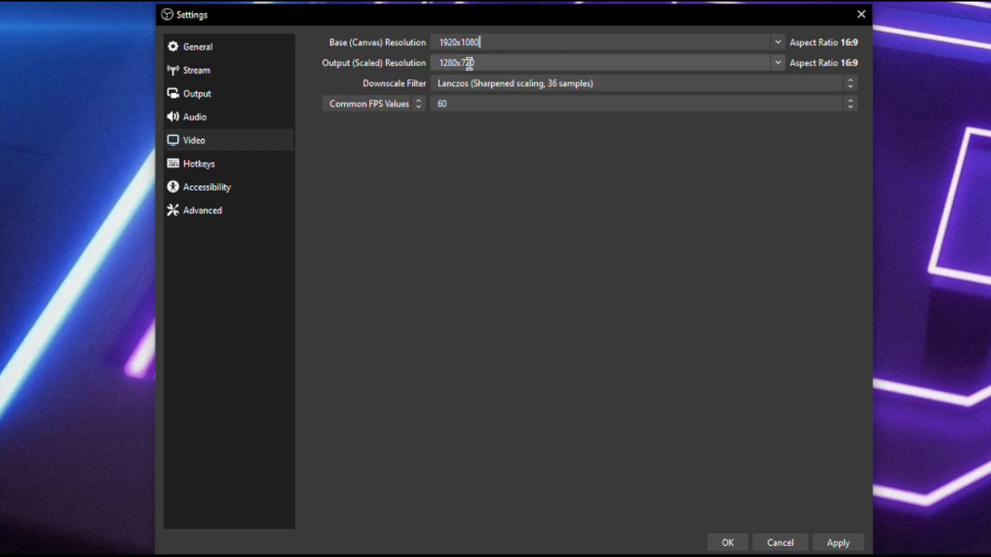
Keep Lanczos downscaling, try 30 and 48 FPS, apply 60 FPS, and go to Output settings
left_click(832, 85)
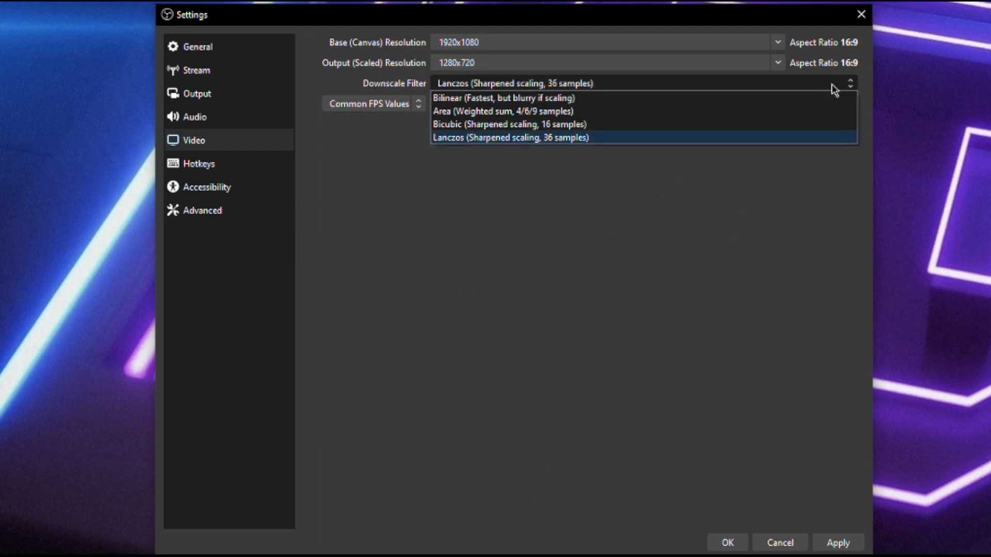
left_click(499, 138)
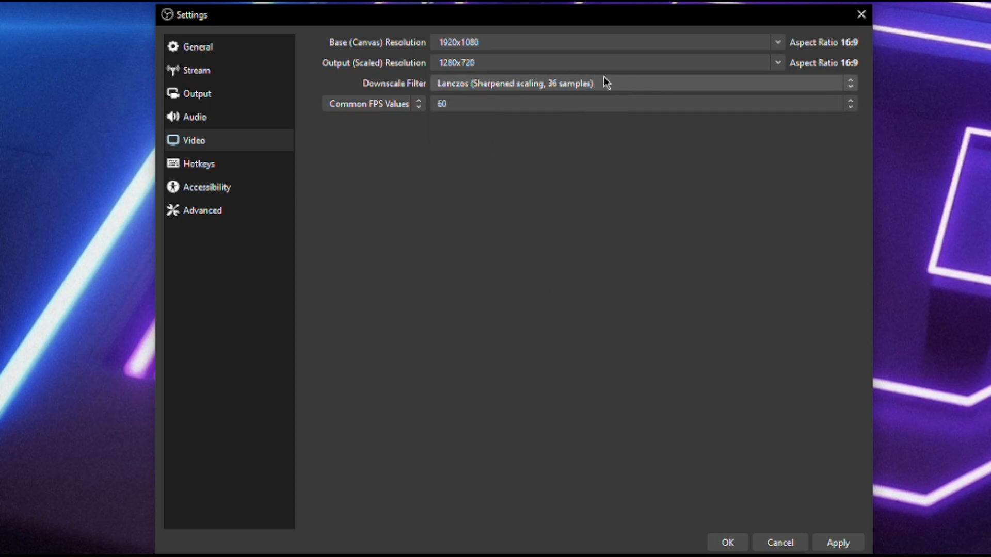
left_click(645, 104)
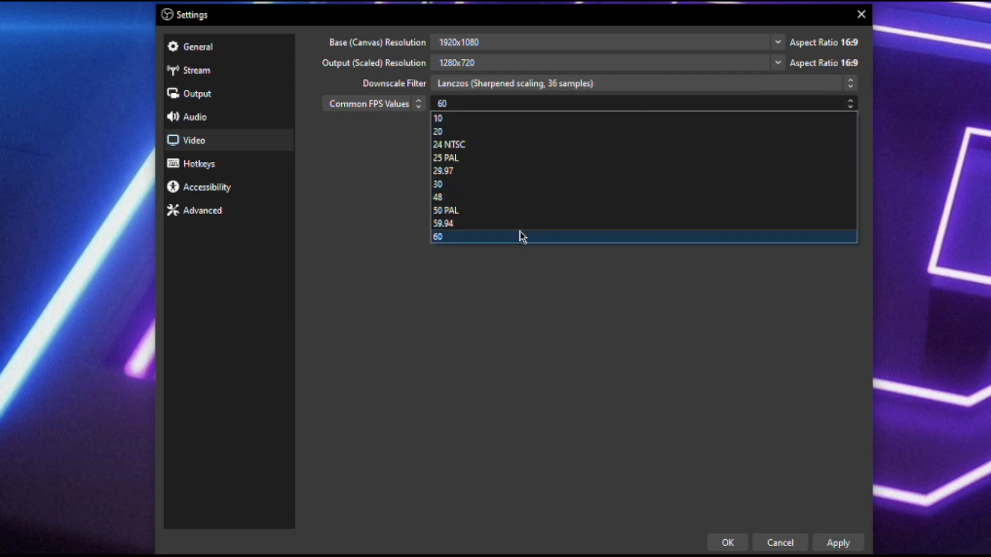
left_click(485, 186)
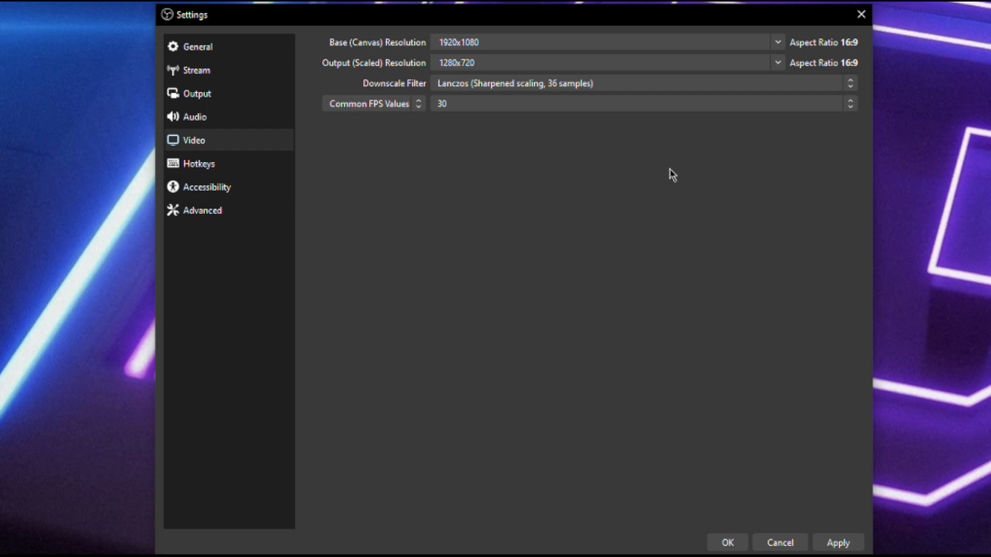
left_click(569, 105)
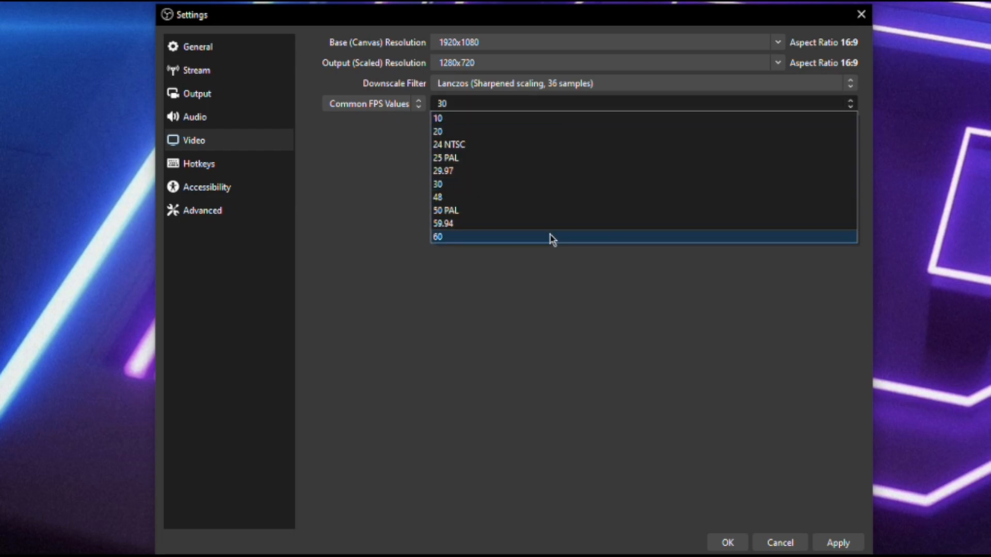
left_click(472, 197)
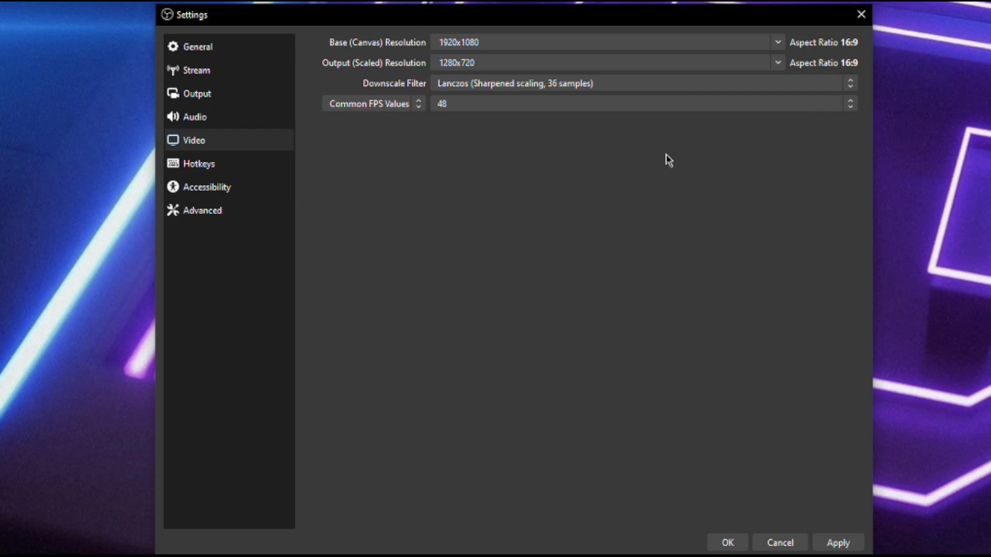
left_click(472, 109)
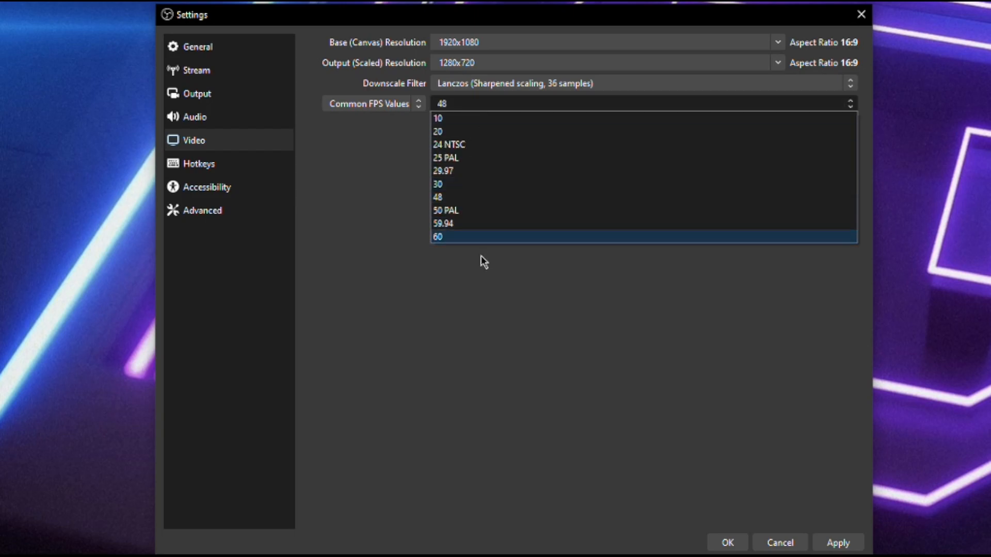
left_click(461, 237)
left_click(846, 542)
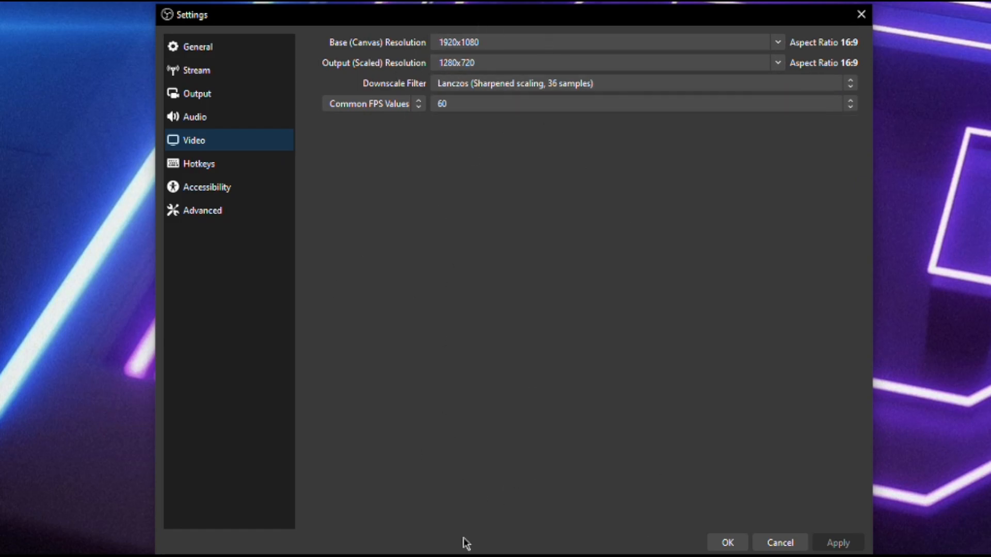
left_click(214, 100)
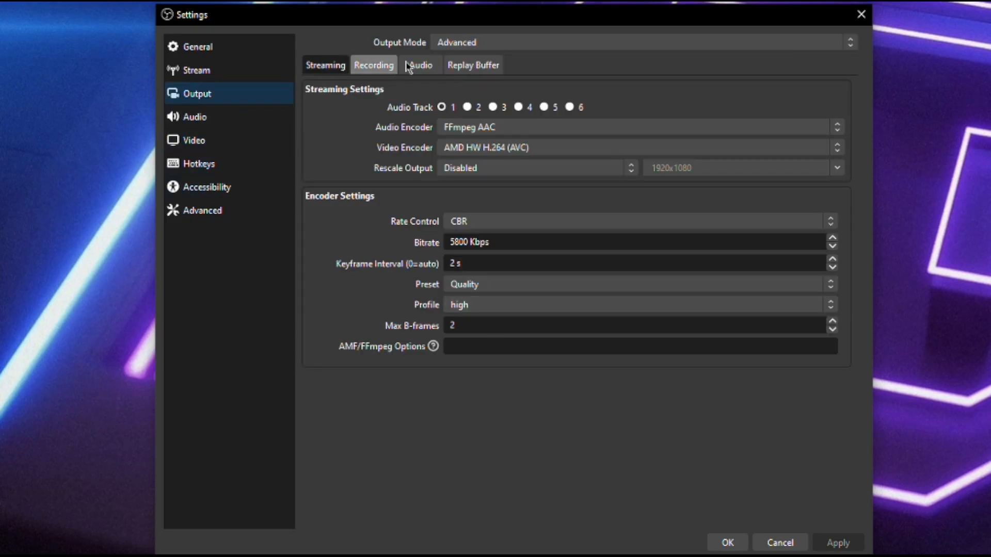
left_click(528, 45)
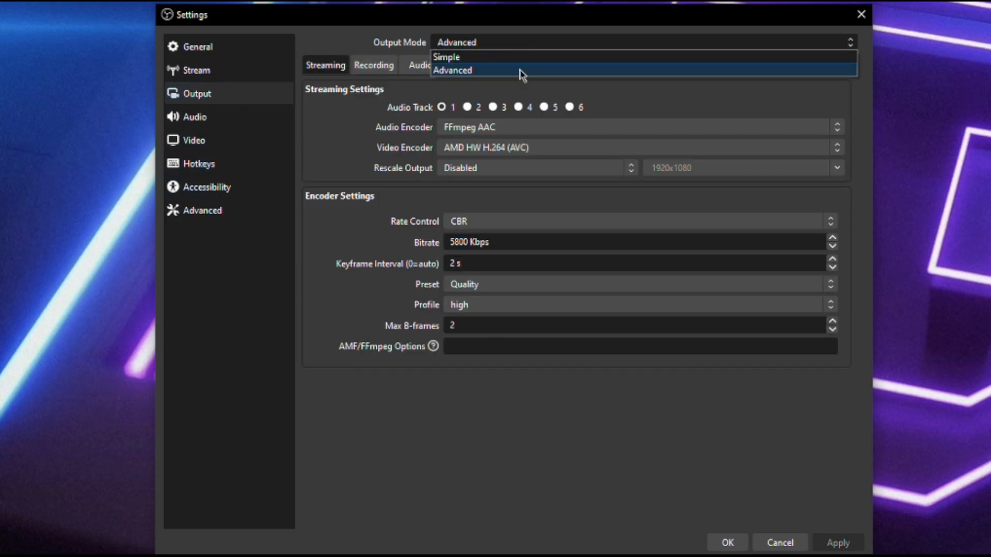
left_click(523, 75)
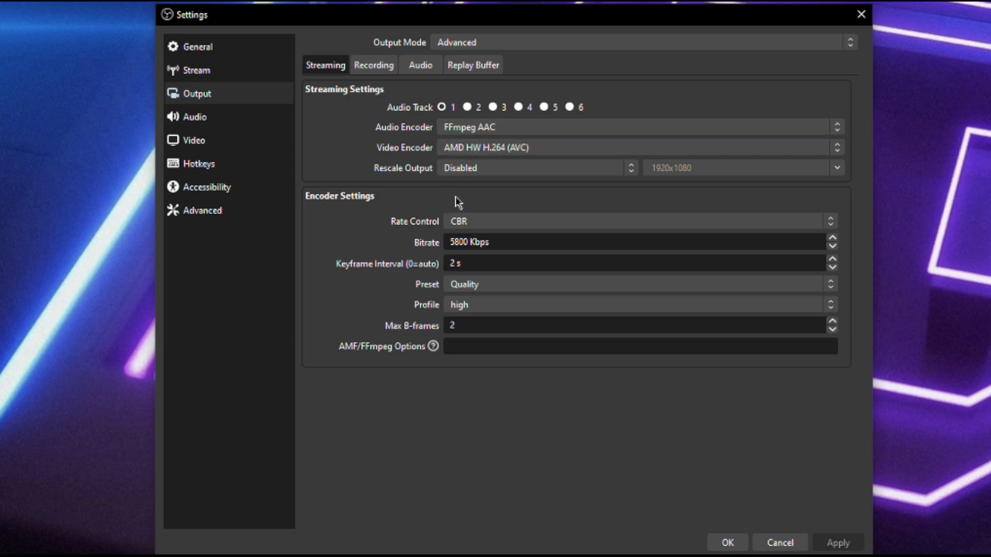
left_click(499, 133)
left_click(503, 142)
left_click(530, 150)
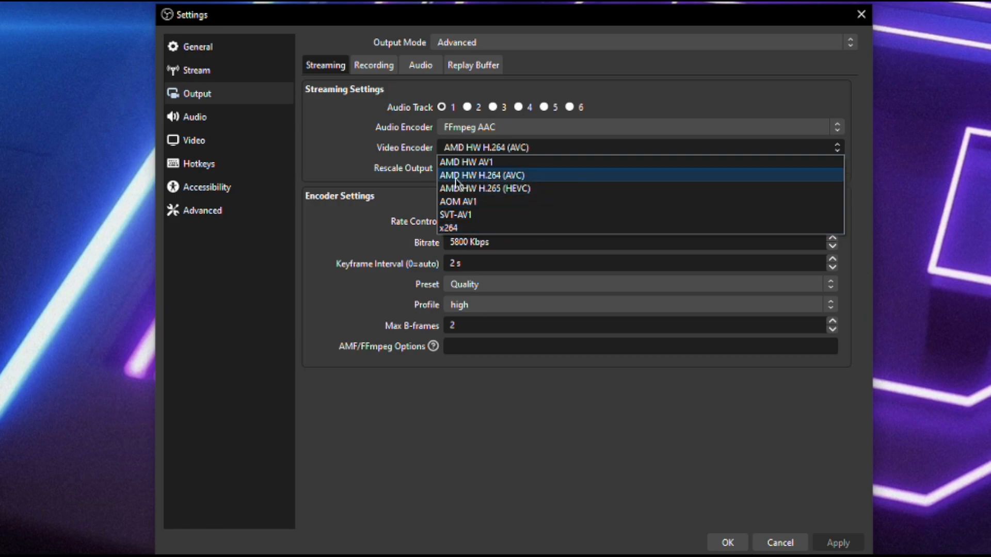
left_click(498, 178)
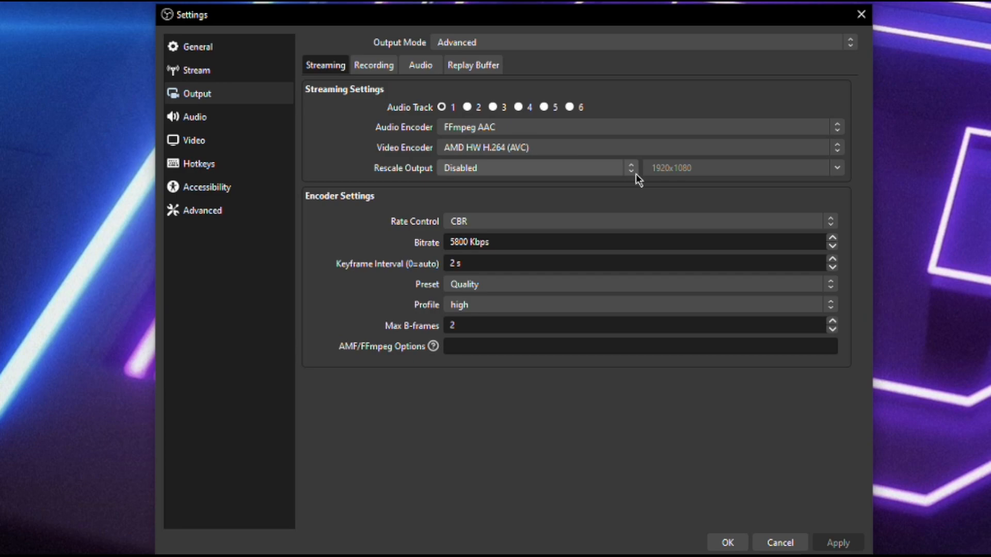
Keep CBR rate control and the 2 s keyframe interval, then view the encoder preset options
left_click(473, 222)
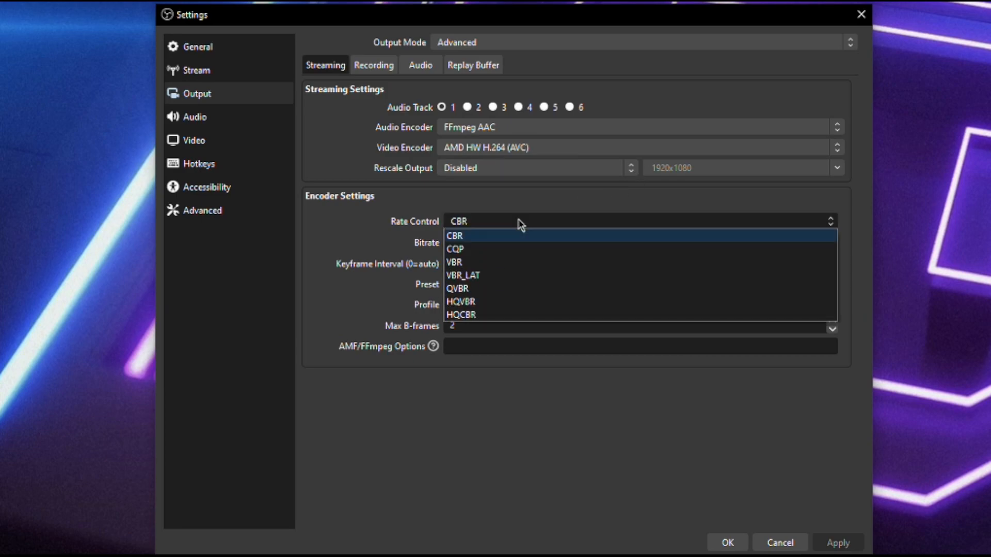
left_click(488, 237)
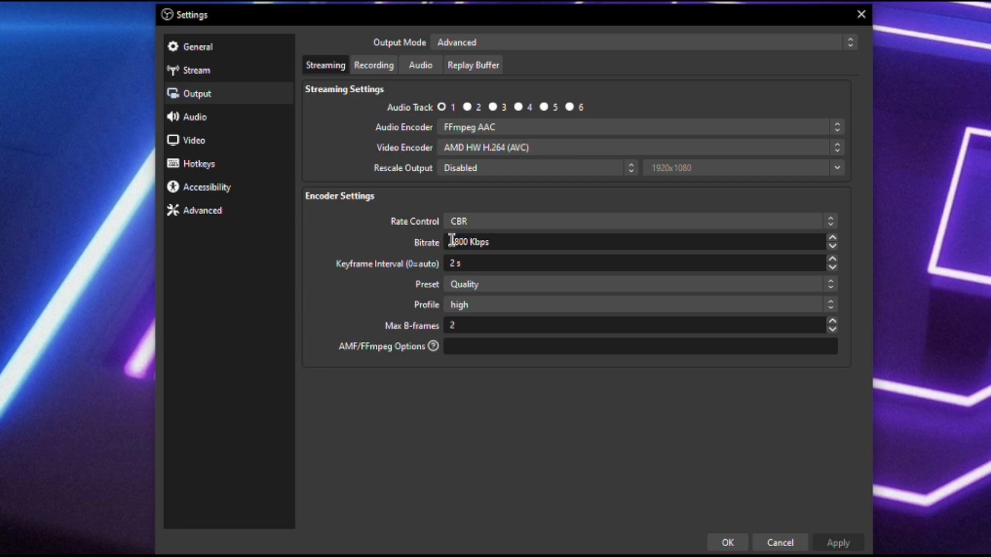
left_click(477, 266)
left_click(515, 286)
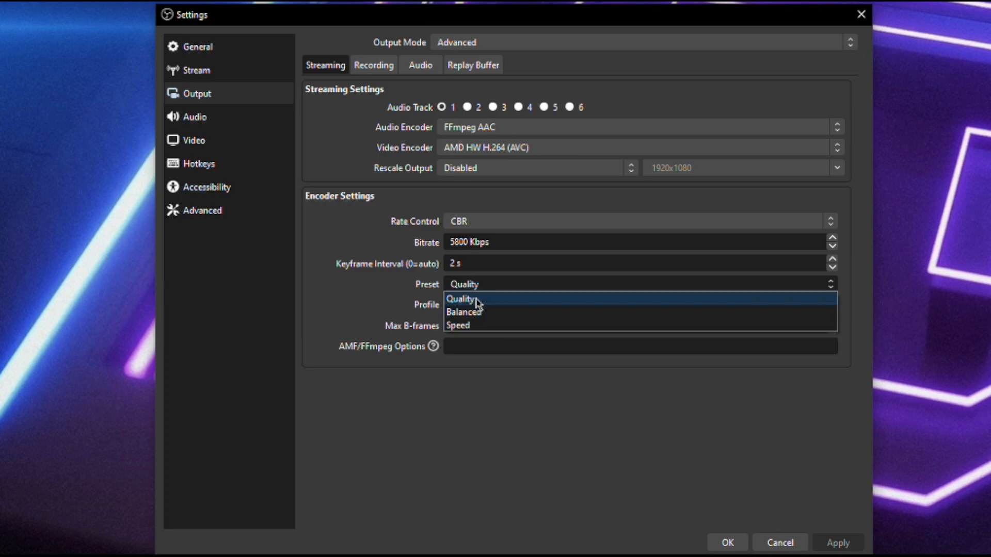
left_click(477, 302)
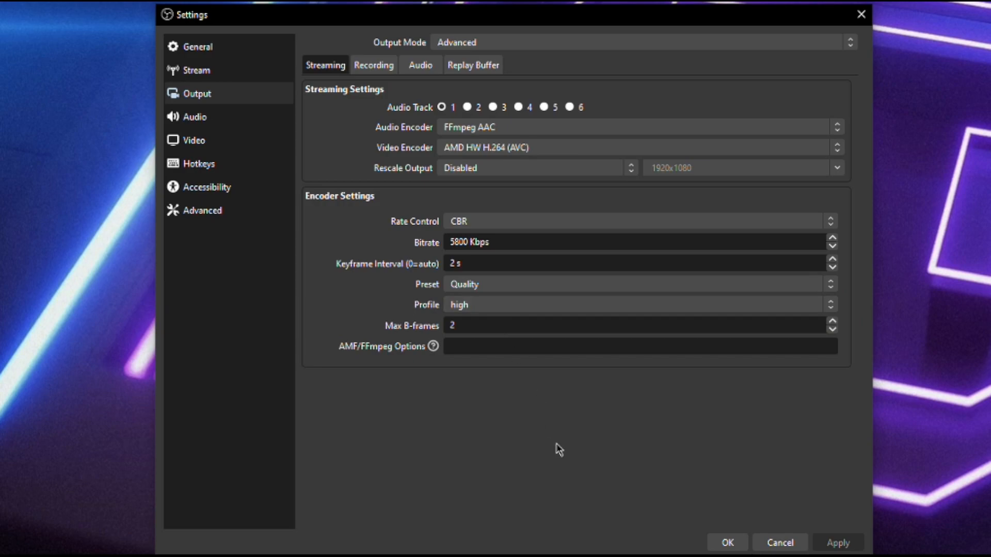
left_click(504, 304)
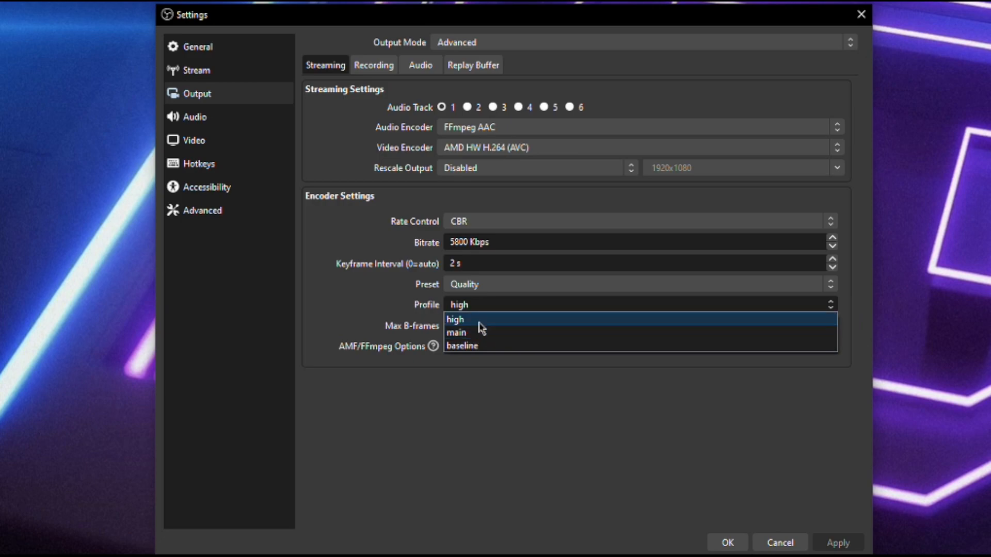
left_click(479, 321)
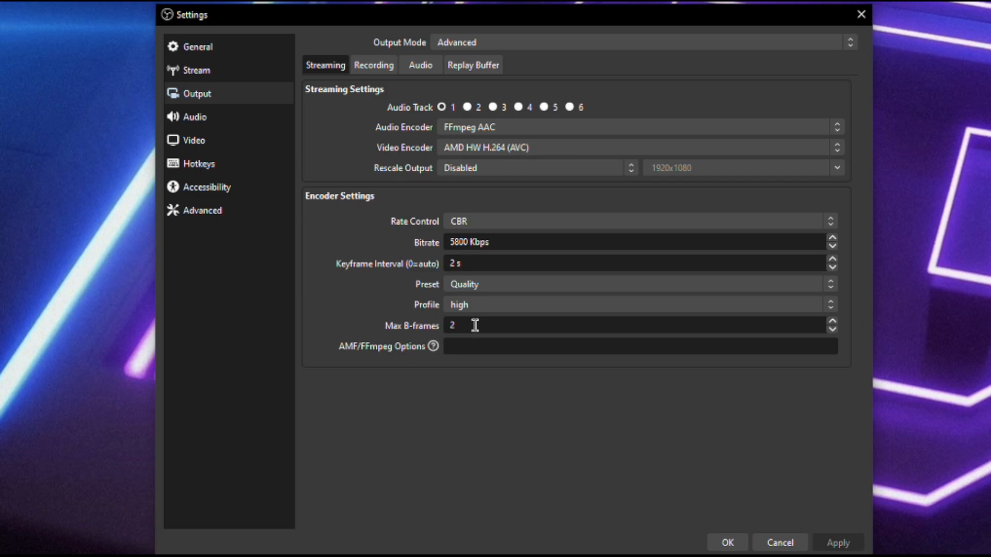
left_click_drag(460, 325, 400, 354)
left_click(476, 457)
Show the Recording output settings and list formats, currently MPEG-4 (.mp4) saving to D:\My Videos
left_click(368, 68)
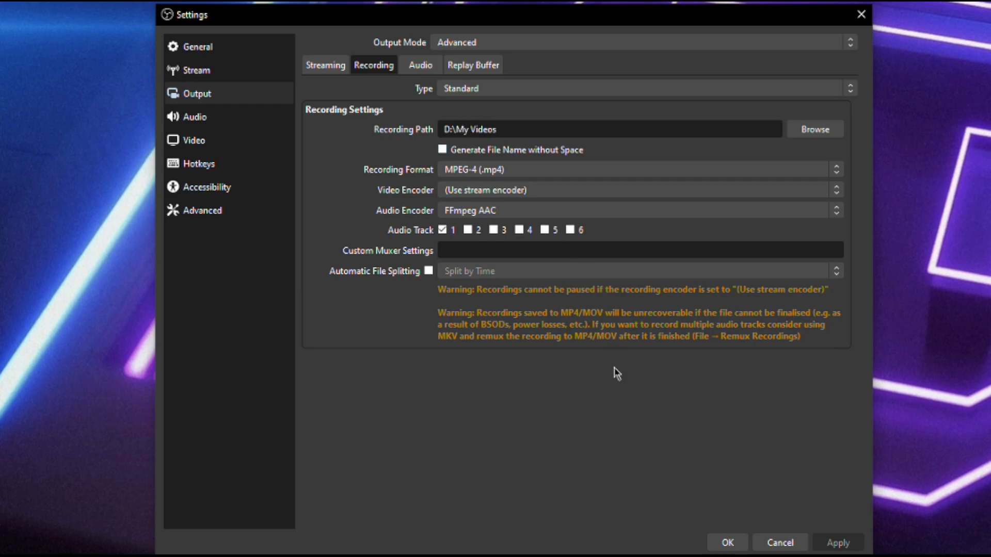
left_click(530, 171)
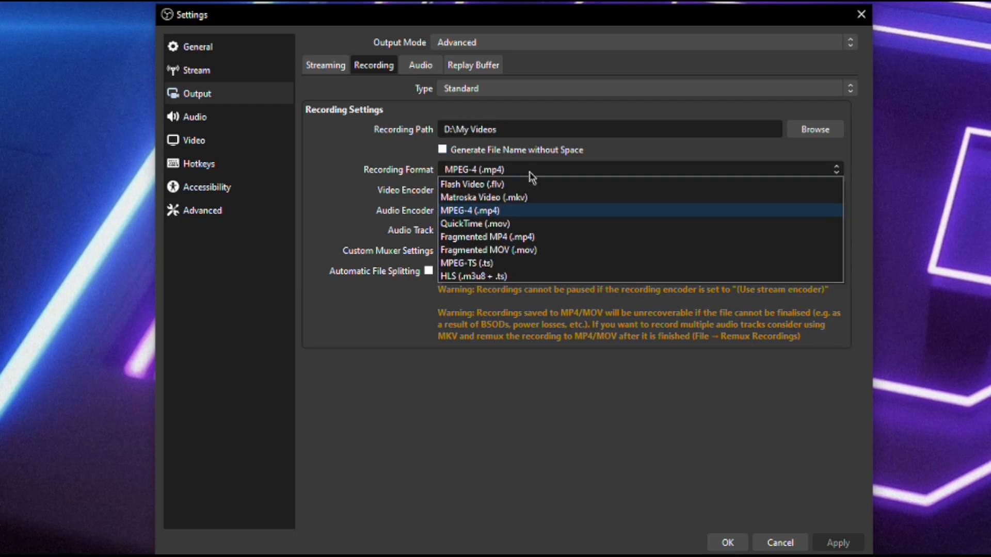
Set the recording format to Matroska Video (.mkv), keeping the video encoder on (Use stream encoder)
left_click(504, 198)
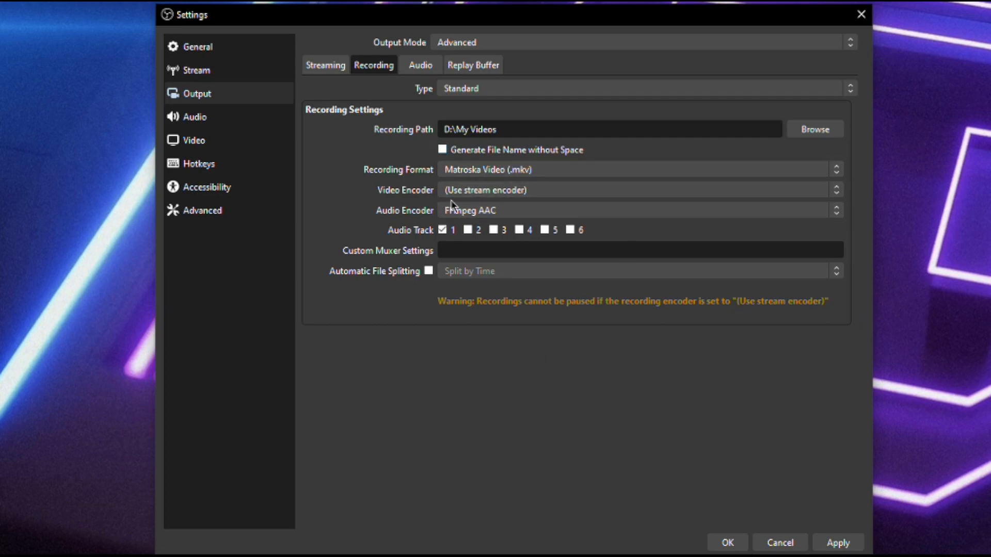
left_click(516, 190)
left_click(521, 194)
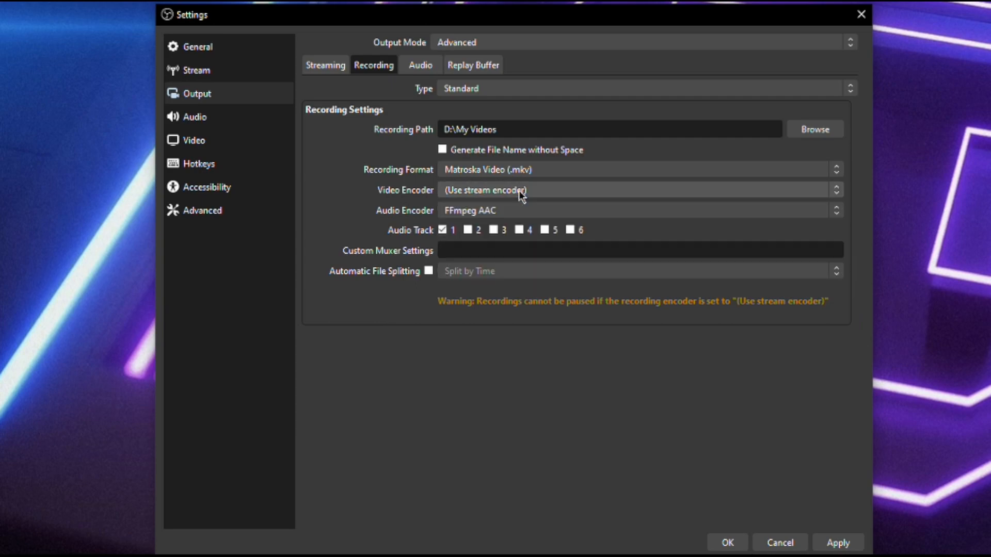
left_click(521, 190)
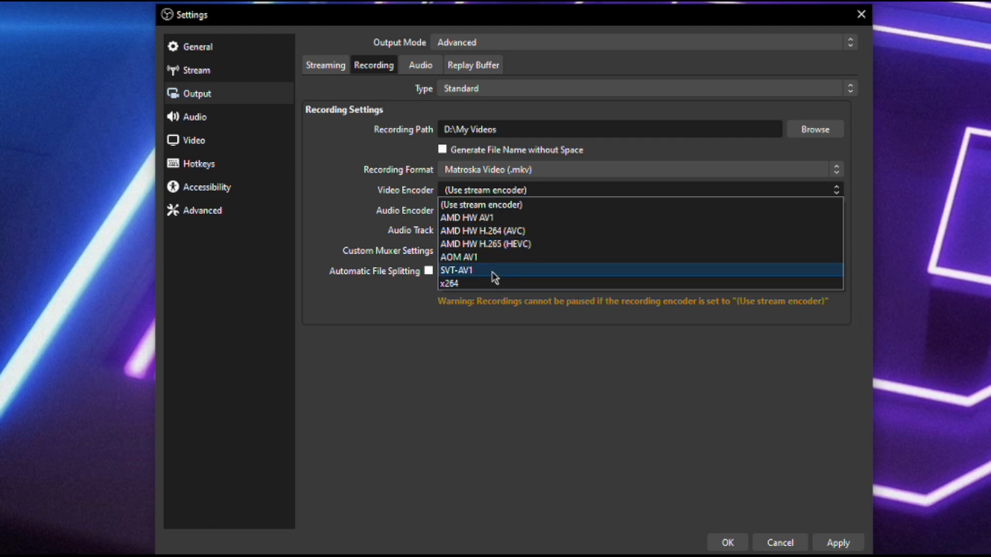
left_click(496, 194)
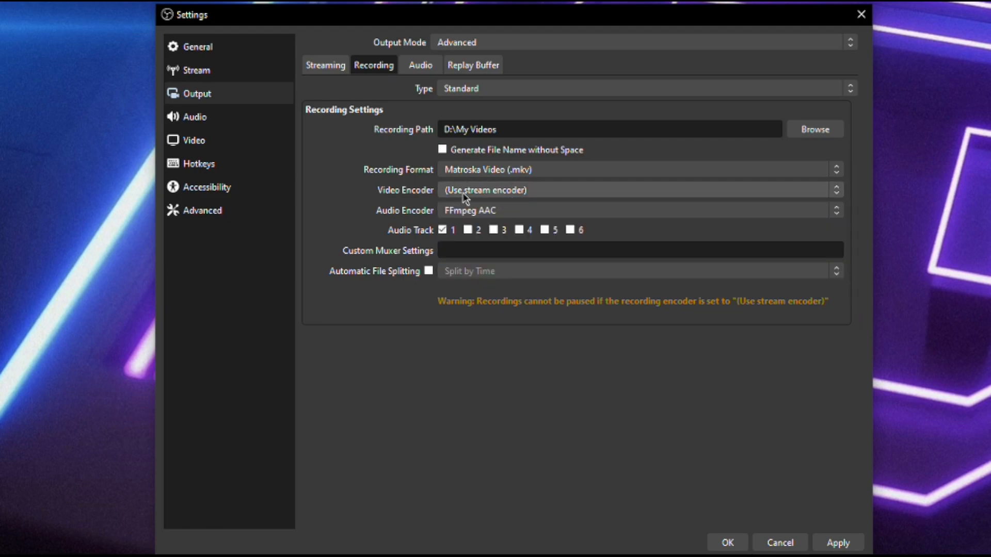